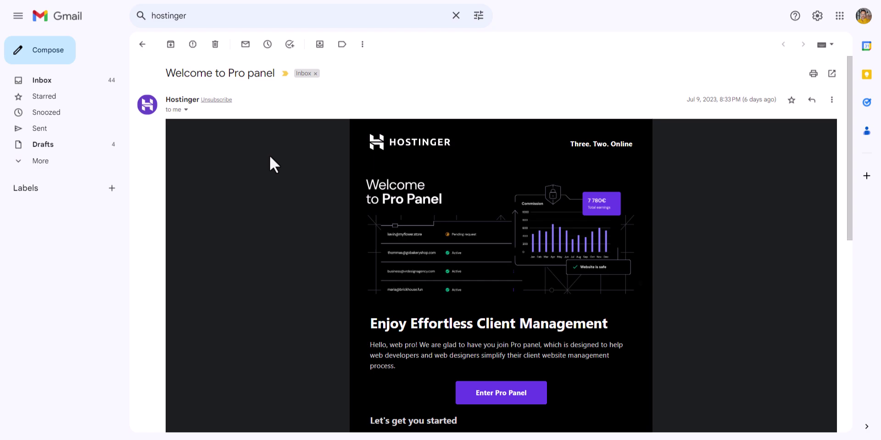
Review Gmail's Sent folder listing three sent messages, including 'Test Email'
mouse_move(149, 108)
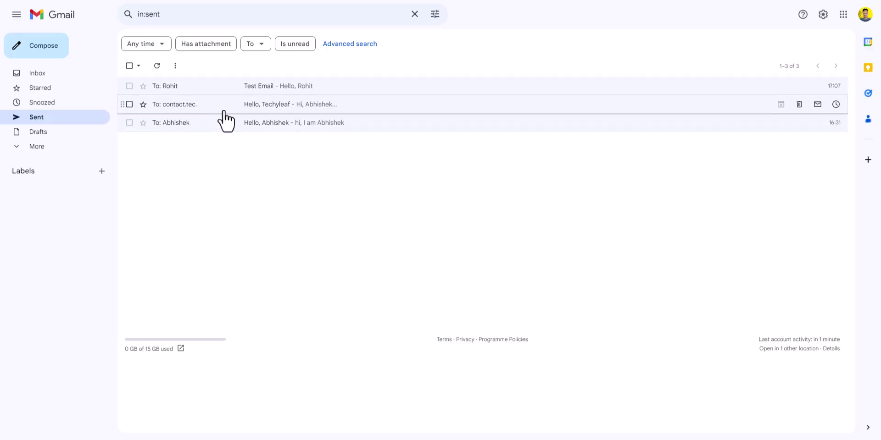
Open the sent 'Hello, Techyleaf' email and check the sender's generic placeholder avatar
left_click(224, 110)
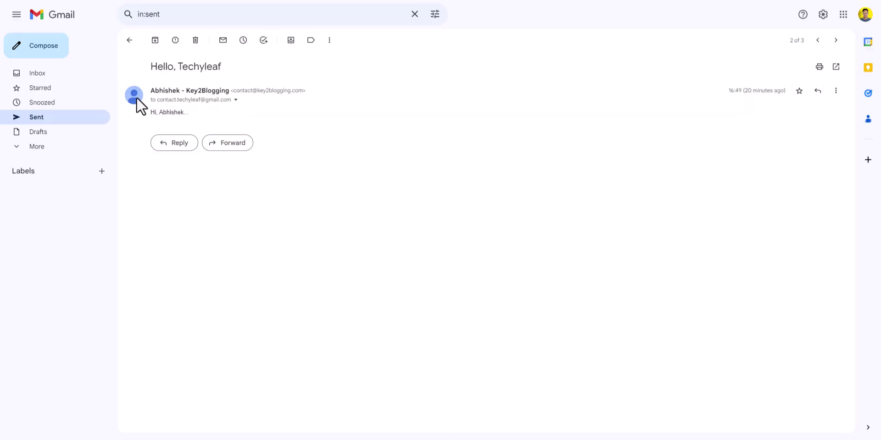
mouse_move(137, 97)
Load google.com in a new tab using 'goo' and open the profile avatar's account menu
key("ctrl+t")
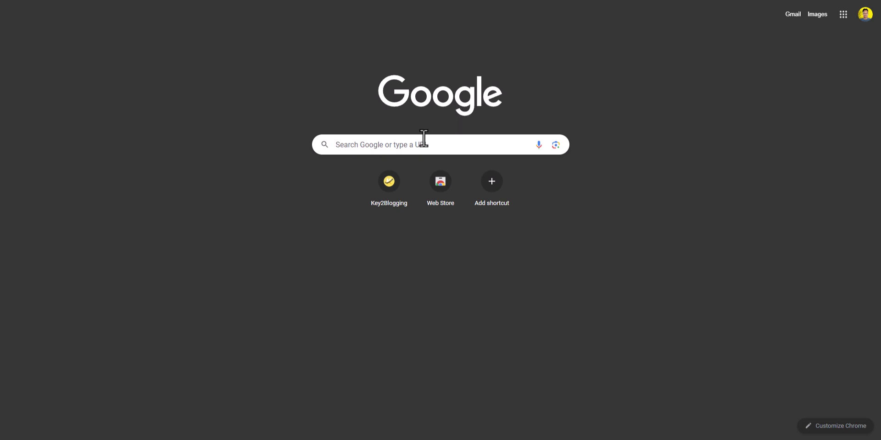
left_click(423, 137)
type("goo")
key("Return")
left_click(866, 18)
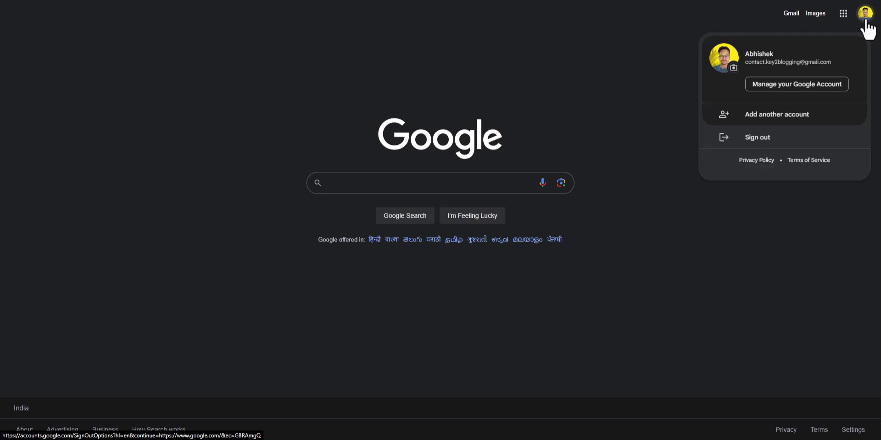
Start creating a new personal-use Google account and enter the first name
left_click(777, 116)
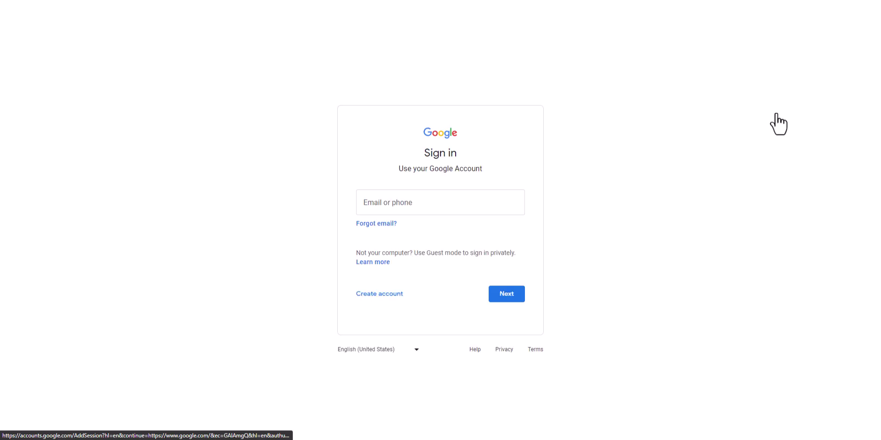
left_click(380, 295)
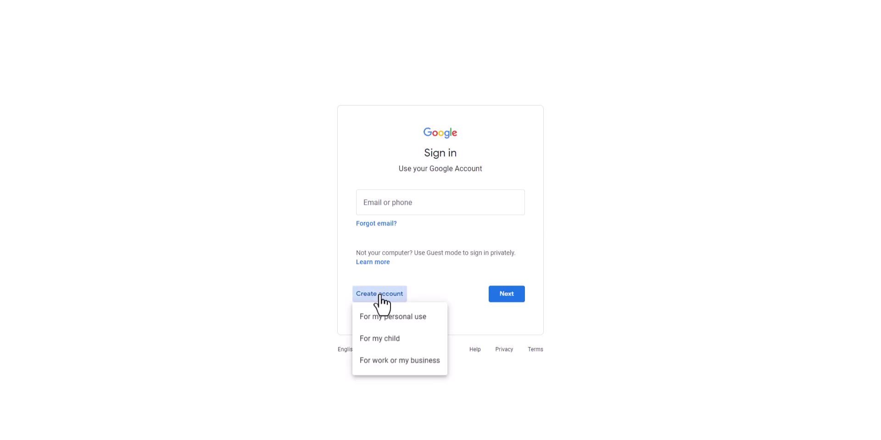
left_click(410, 321)
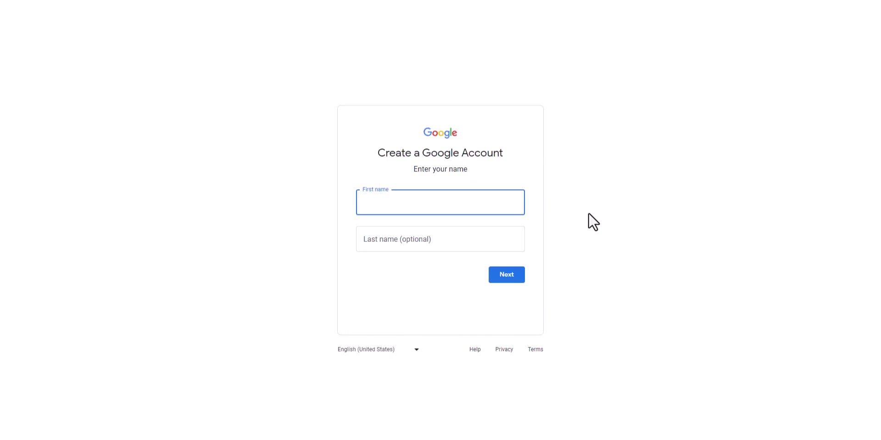
type("Abhishek")
left_click(509, 277)
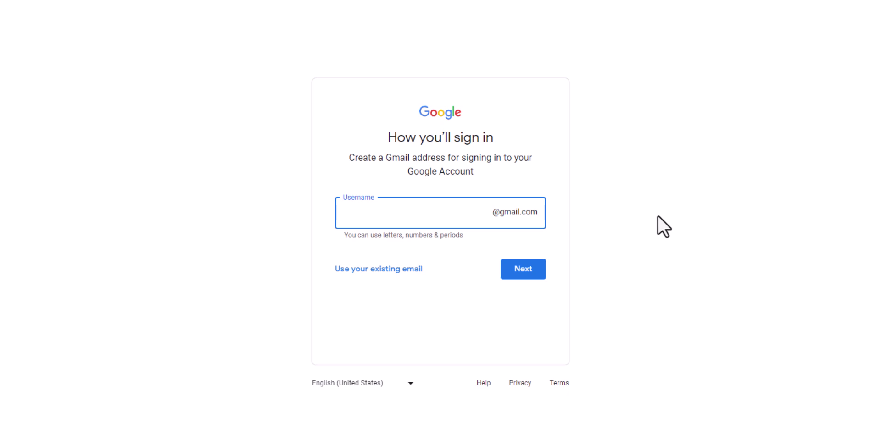
Choose to use the existing business email address and submit it for verification
left_click(363, 274)
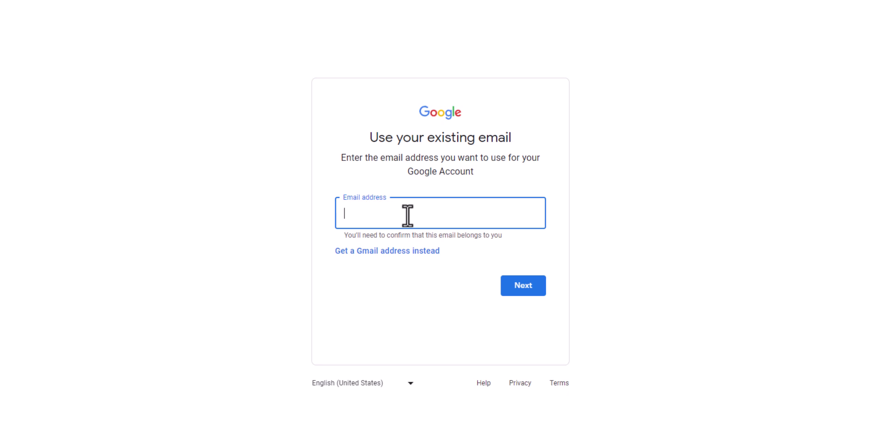
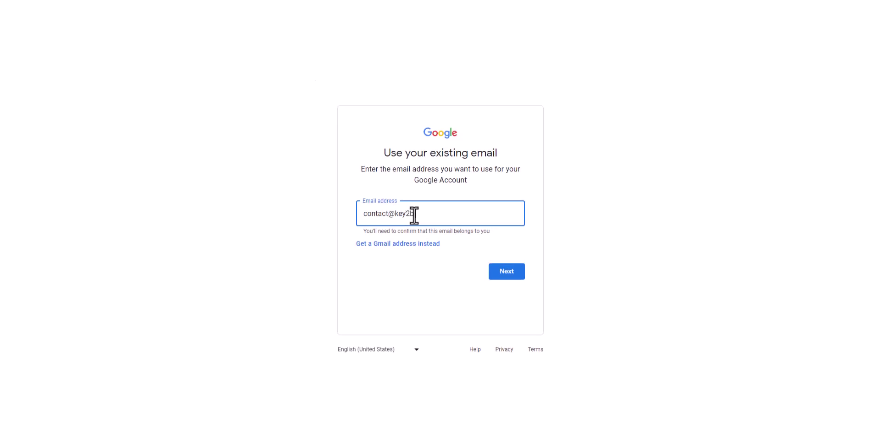
left_click(536, 206)
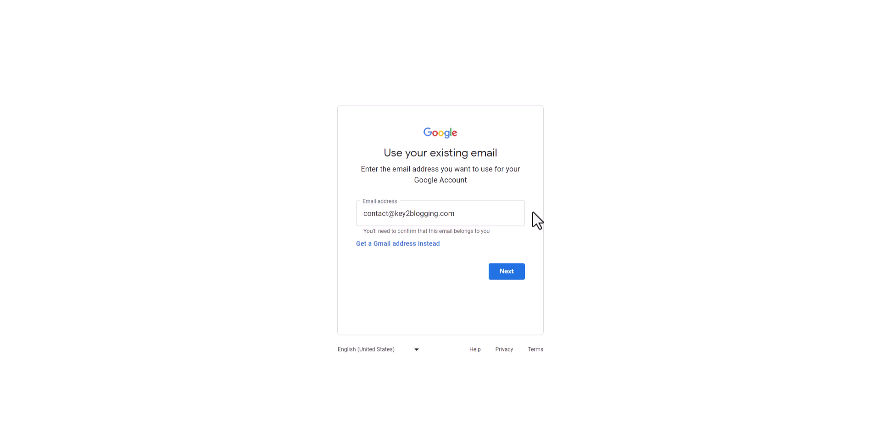
left_click(507, 275)
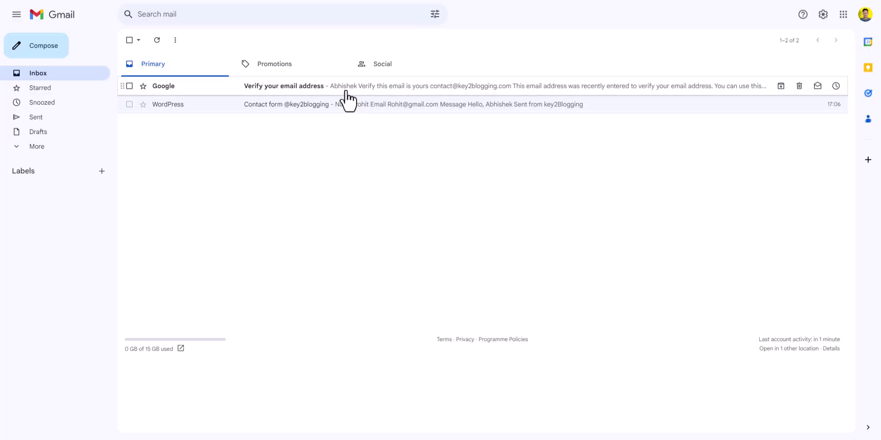
Open Google's 'Verify your email address' email, select the code, and return to the sign-up tab
left_click(340, 88)
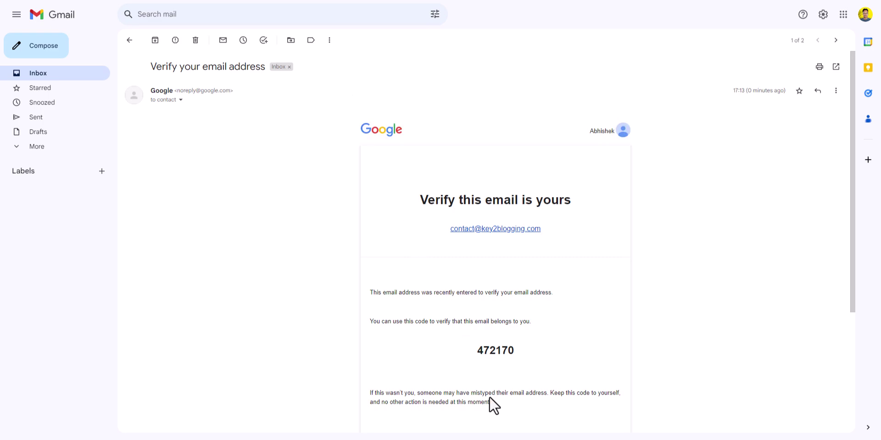
left_click_drag(478, 351, 513, 351)
key("ctrl+c")
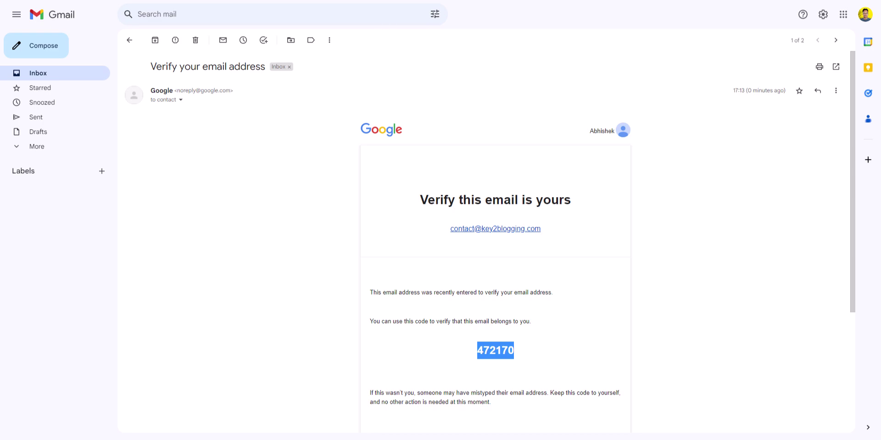
key("ctrl+Tab")
Paste and submit the verification code, confirm the password, skip the phone number, and continue
key("ctrl+v")
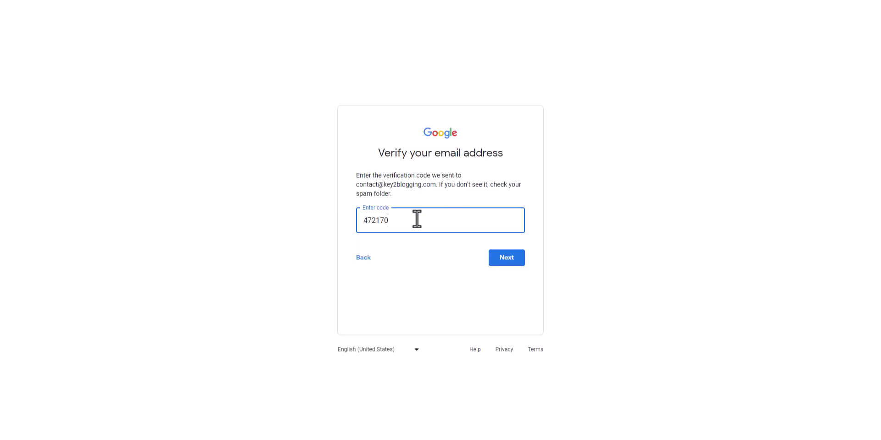
left_click(497, 260)
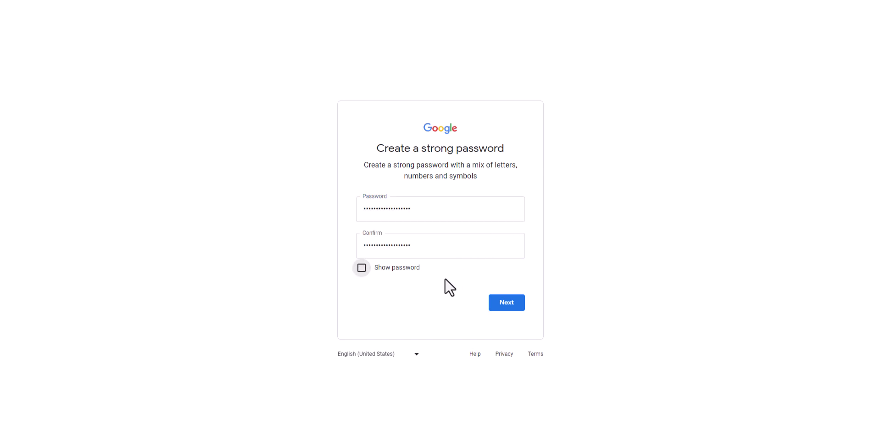
left_click(495, 307)
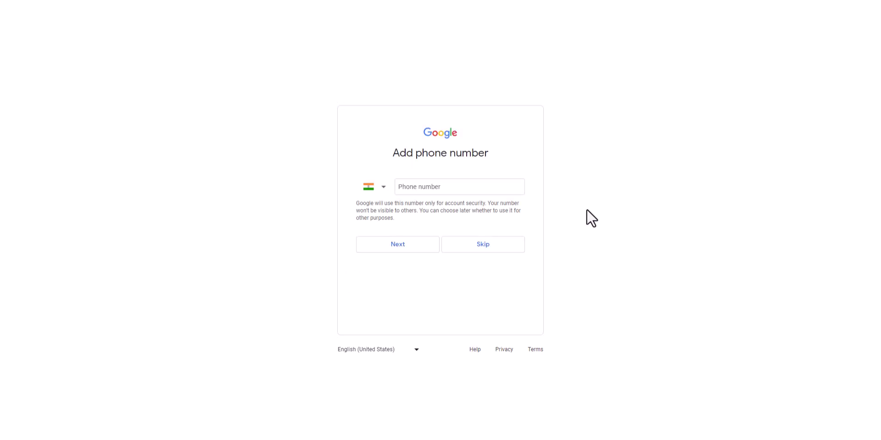
left_click(487, 248)
left_click(518, 230)
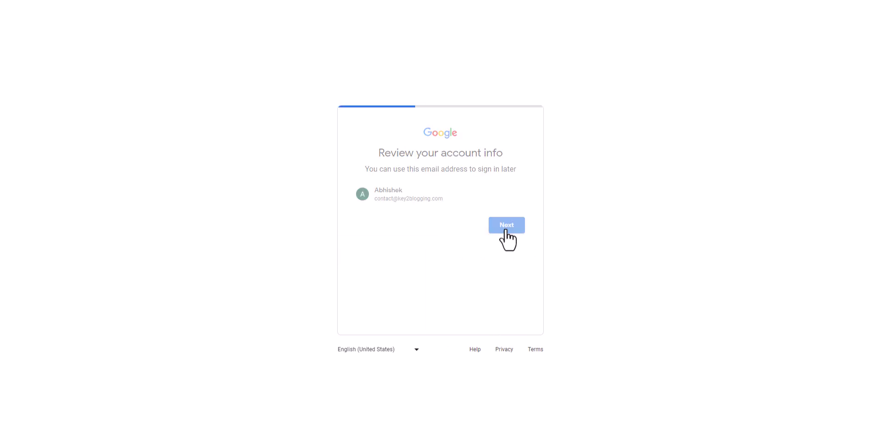
Expand More options on the Privacy and Terms page and agree to finish account creation
scroll(487, 257, "down", 5)
scroll(487, 257, "down", 5)
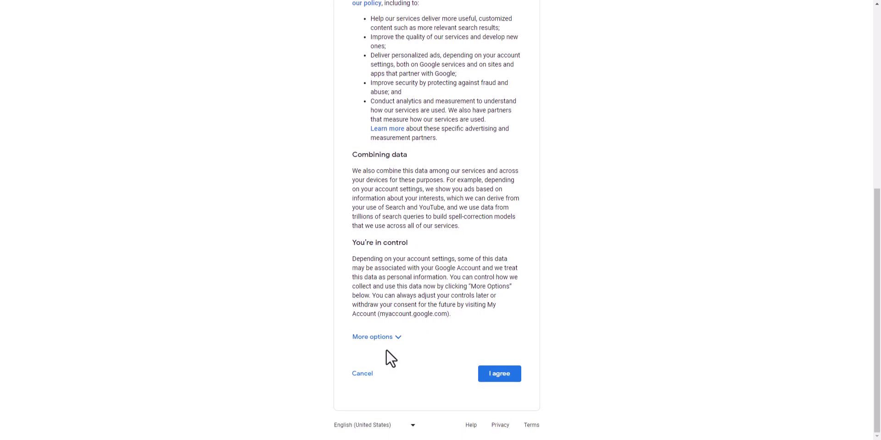
left_click(388, 337)
scroll(452, 309, "down", 3)
scroll(452, 309, "down", 5)
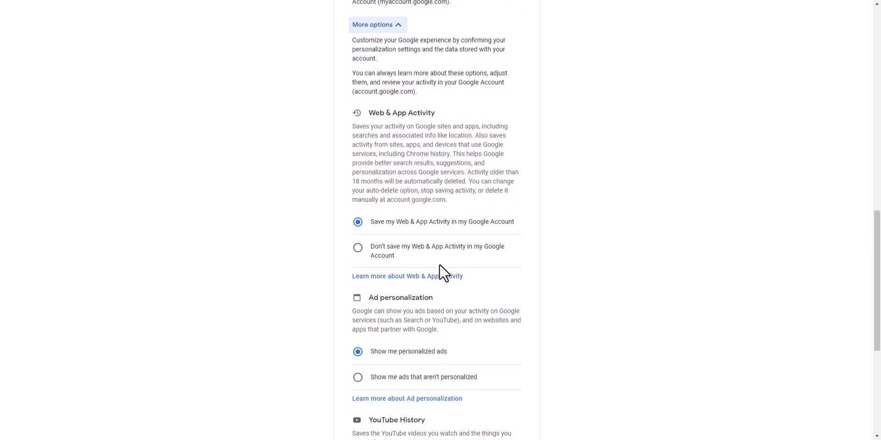
scroll(509, 275, "down", 5)
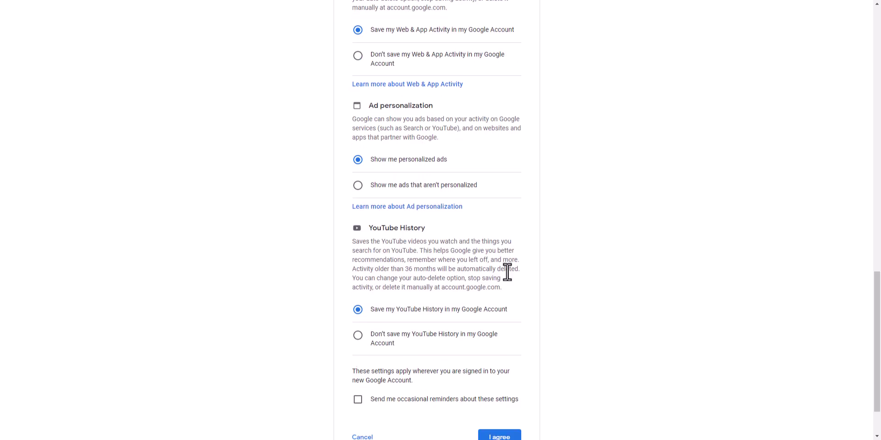
left_click(499, 373)
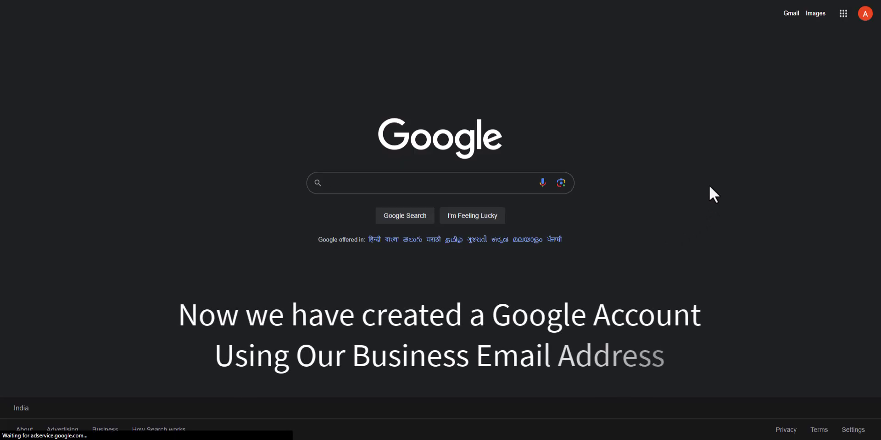
Upload a photo from the computer, keep the crop, and save it as the profile picture
left_click(865, 14)
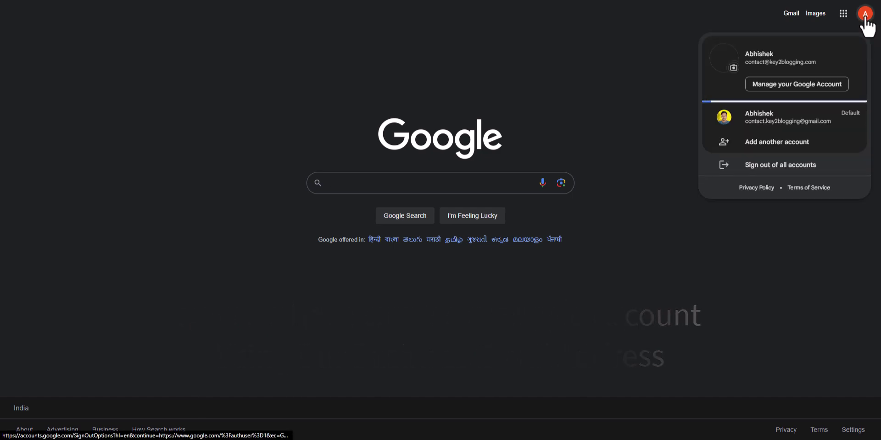
left_click(732, 70)
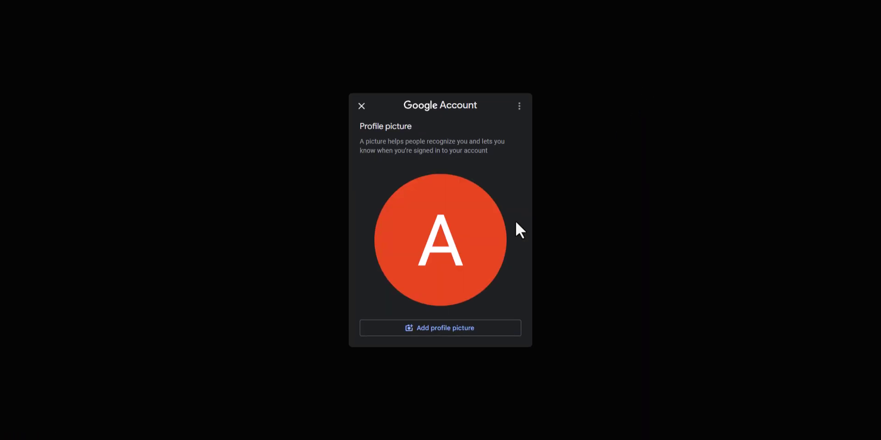
left_click(442, 328)
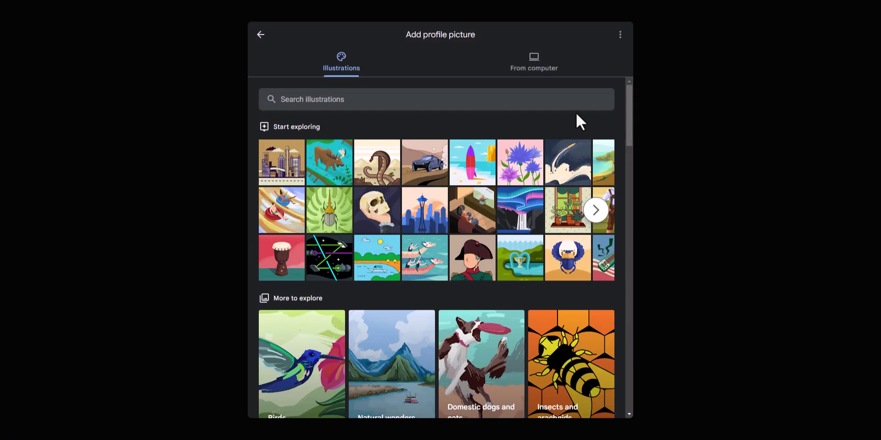
left_click(532, 69)
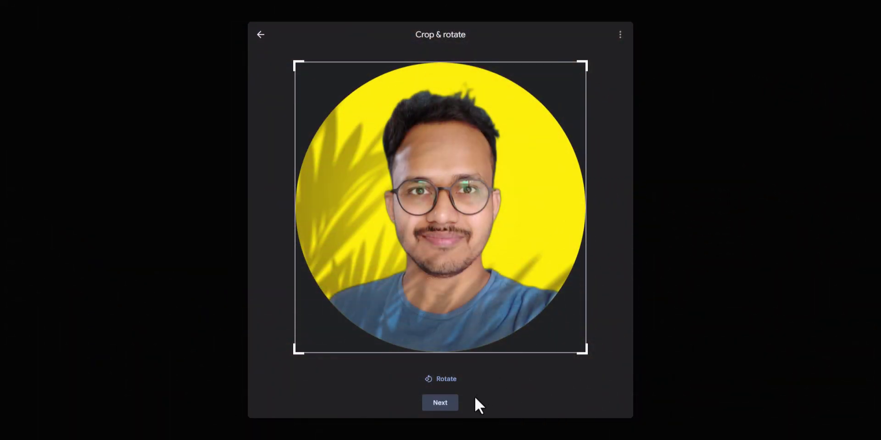
left_click(442, 403)
left_click(452, 402)
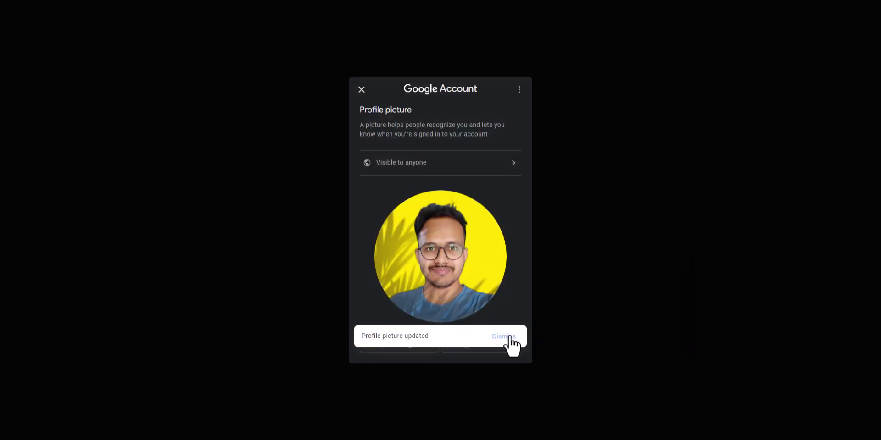
left_click(506, 340)
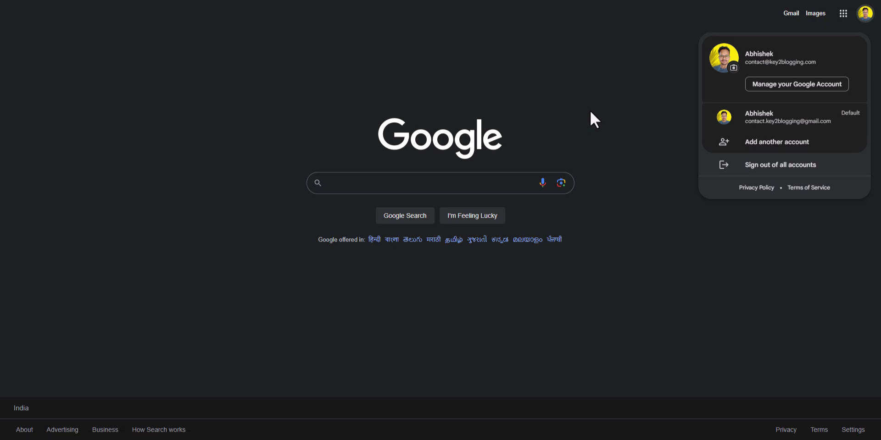
Return to the inbox and start a new email to the suggested 'abh' contact
left_click(566, 111)
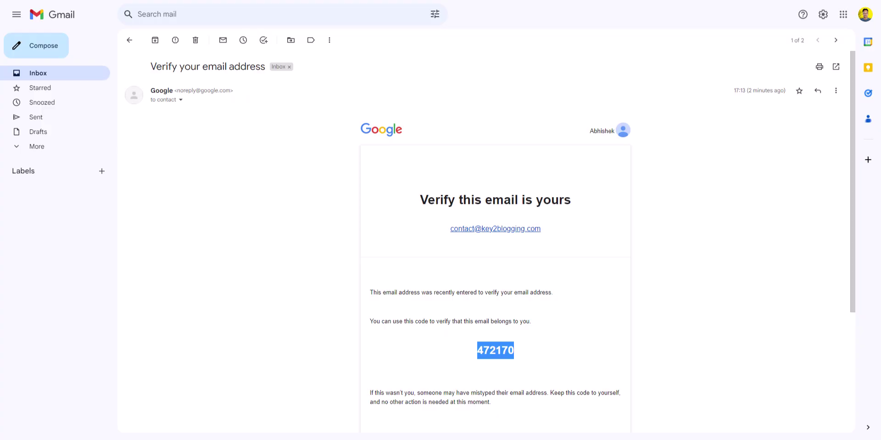
left_click(129, 40)
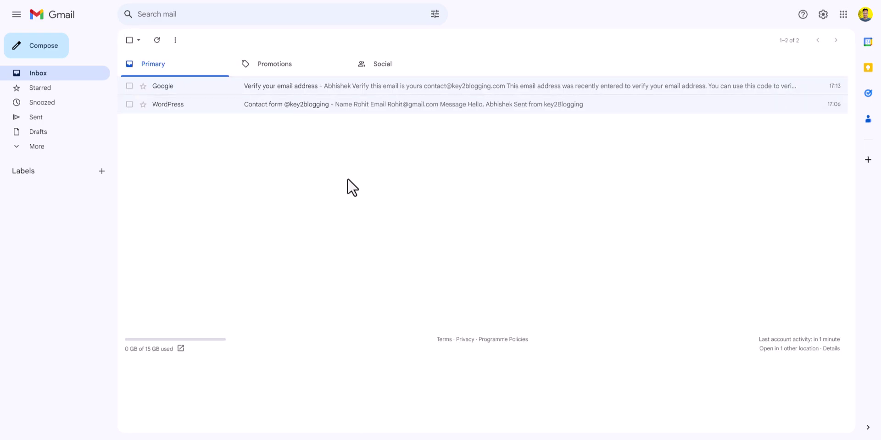
left_click(48, 54)
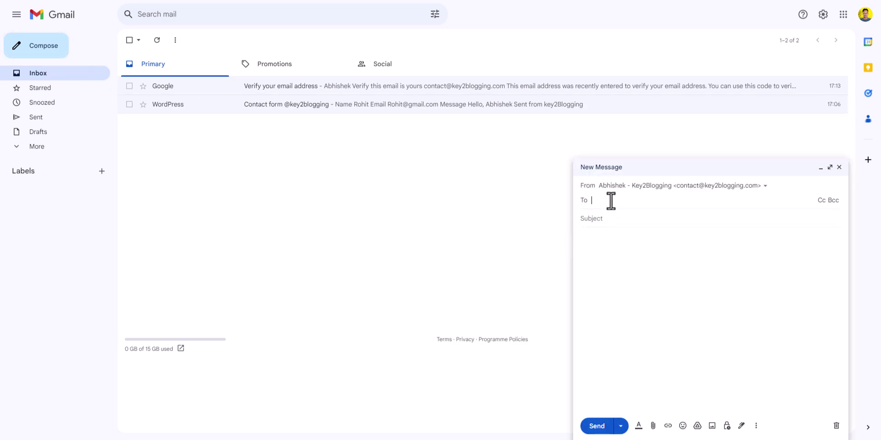
type("abh")
left_click(652, 229)
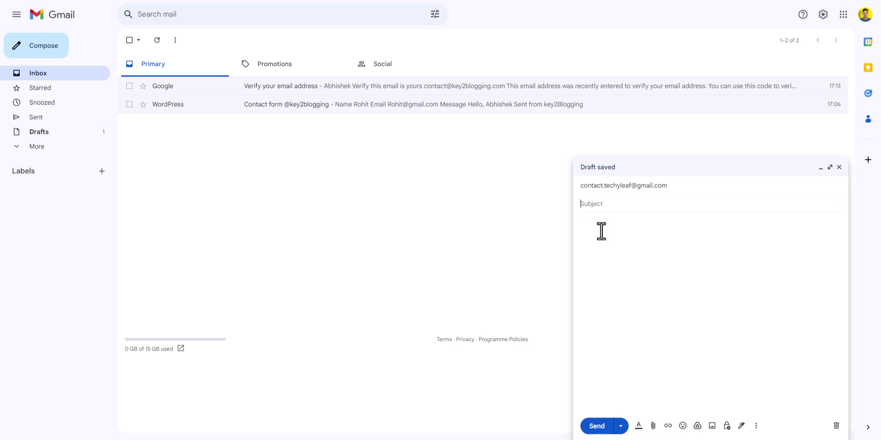
Send it with subject 'Hello,' and body 'I am sending this test email from my business email with a profile picture'
type("Hello,")
left_click(596, 230)
type("I am sending this test email from my business email")
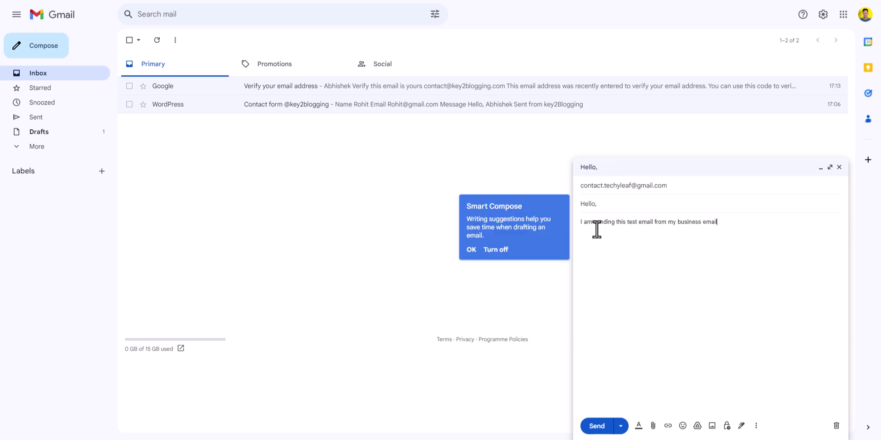
type(" with a profile picture")
left_click(471, 250)
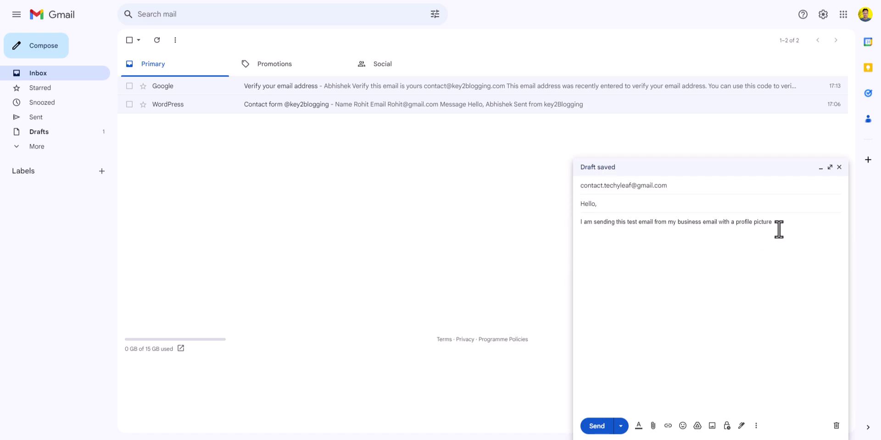
left_click(597, 426)
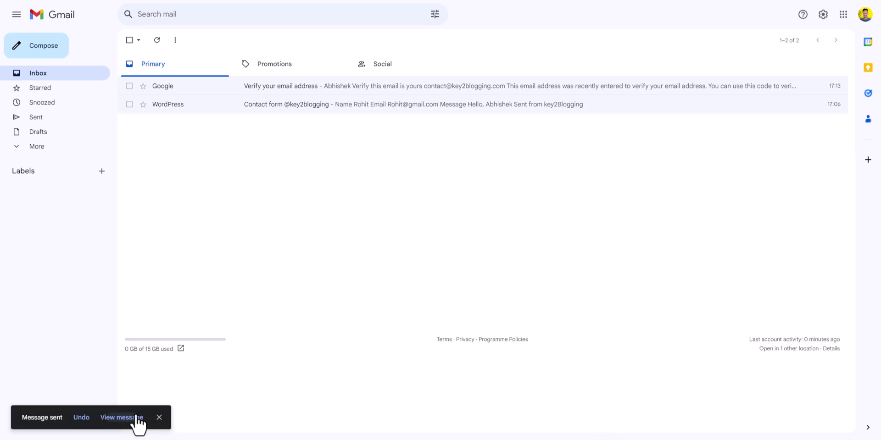
Open the sent 'Hello,' message and view the sender's new yellow-background profile photo
left_click(123, 418)
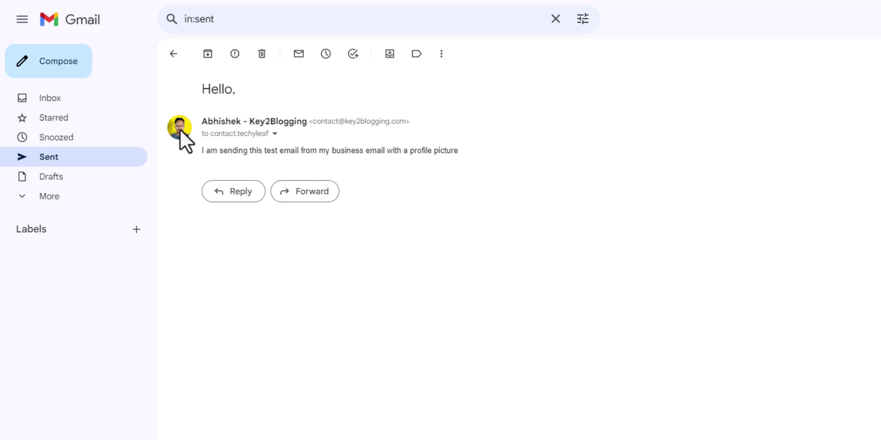
mouse_move(180, 130)
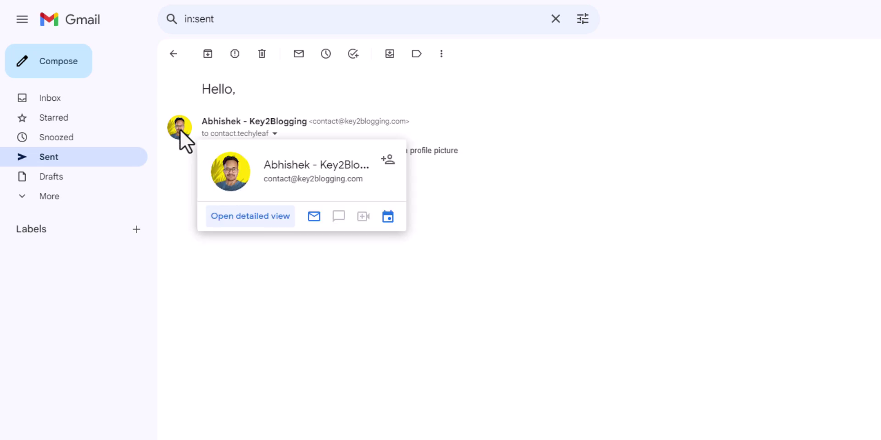